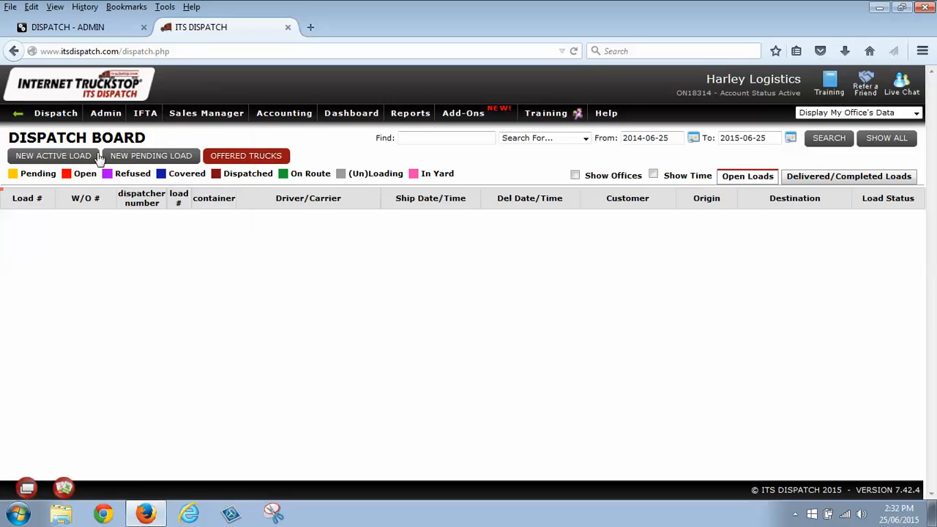
Create a new active load and set Markham Warehouses as the customer it is billed to.
mouse_move(211, 122)
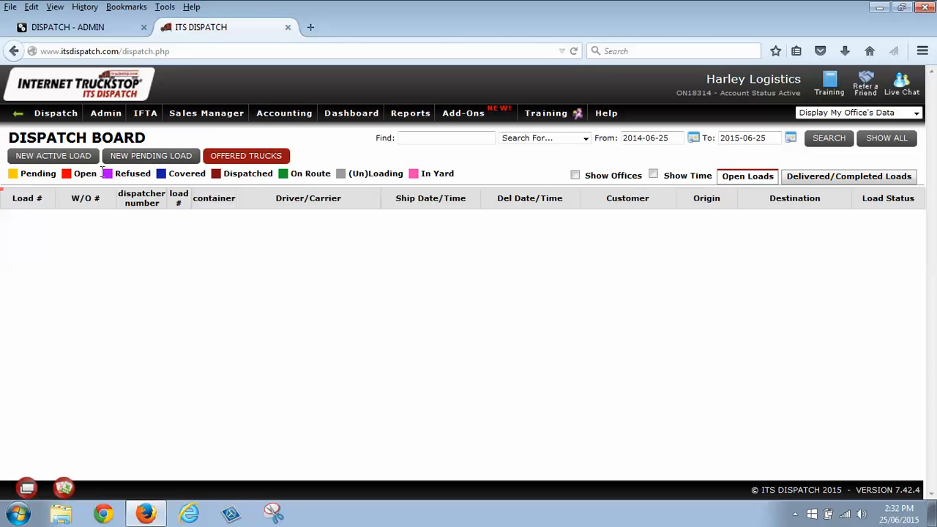
click(42, 158)
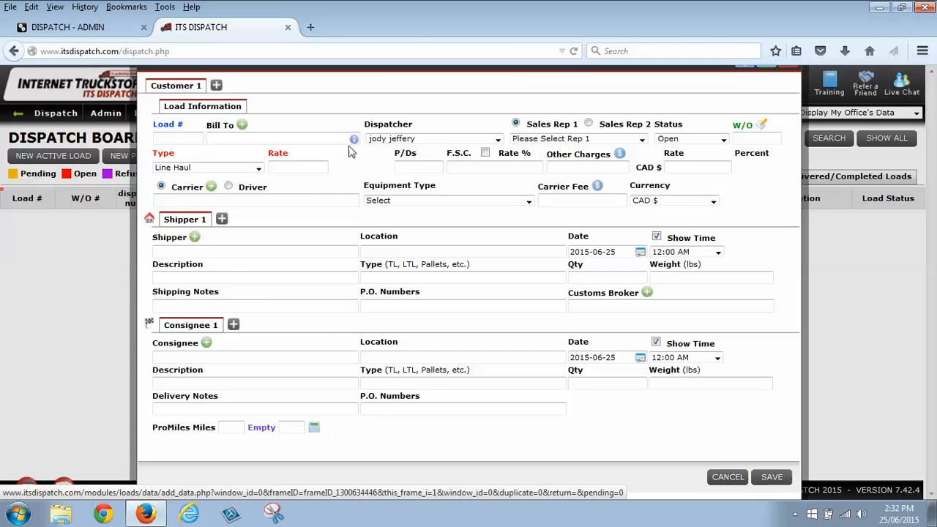
click(262, 141)
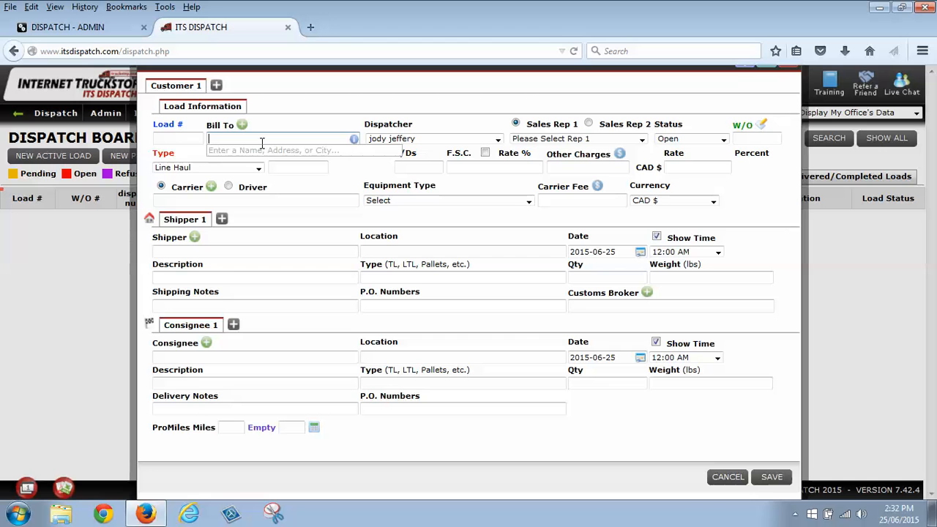
text(m)
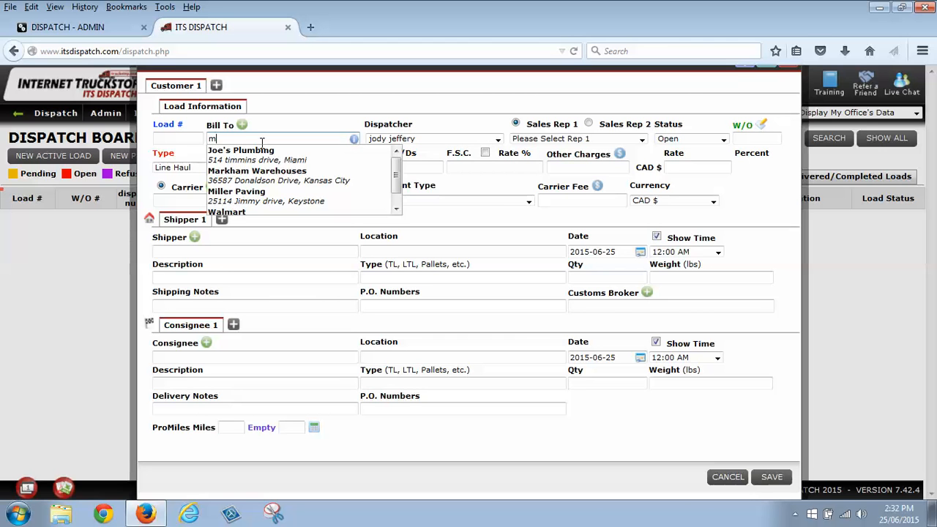
click(266, 175)
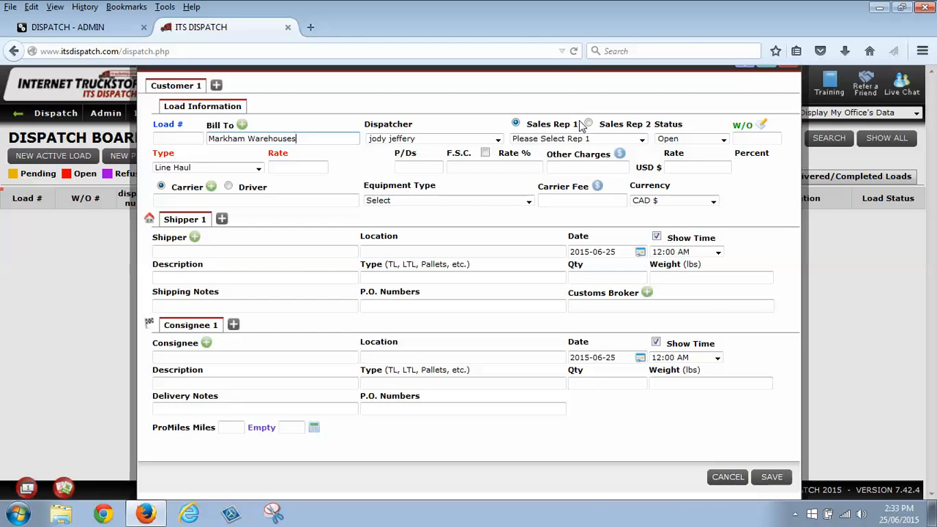
Assign a Sales Rep 1 and a Sales Rep 2 to the load and enter its work order number.
click(602, 139)
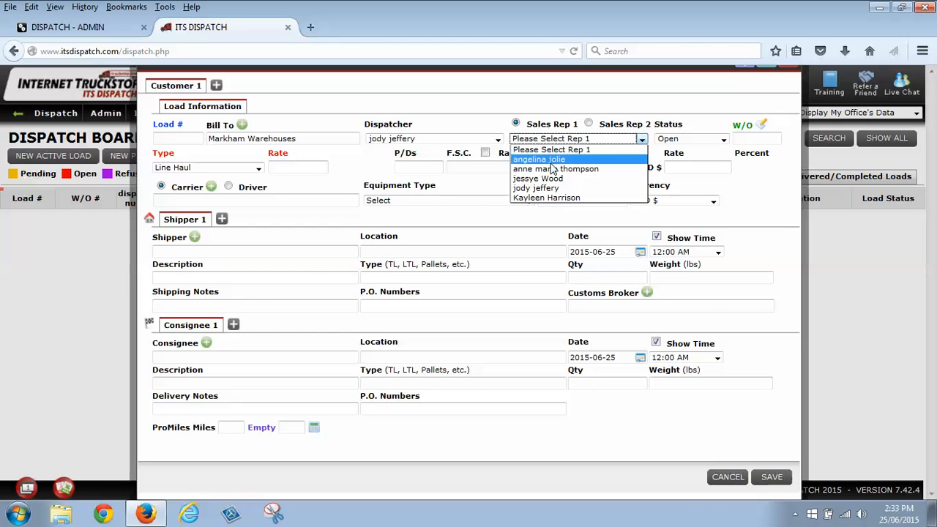
click(542, 188)
click(589, 123)
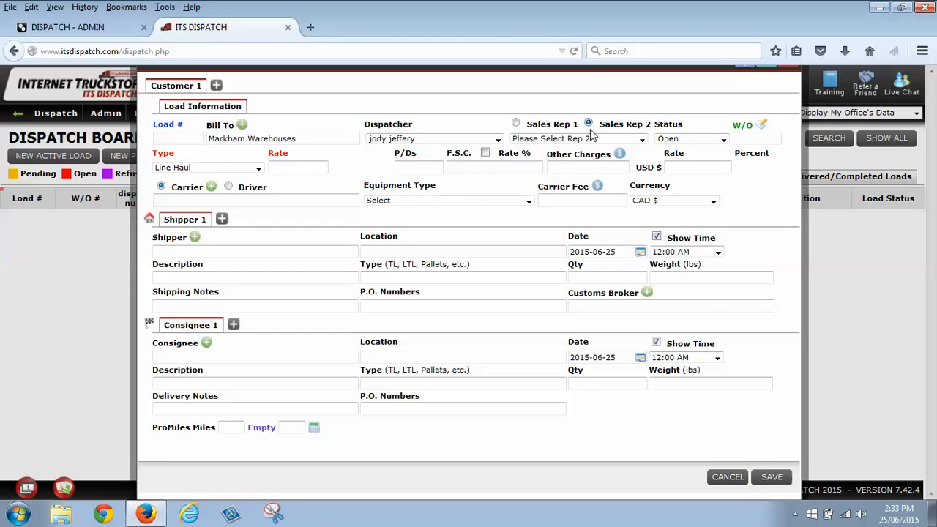
click(591, 139)
click(563, 183)
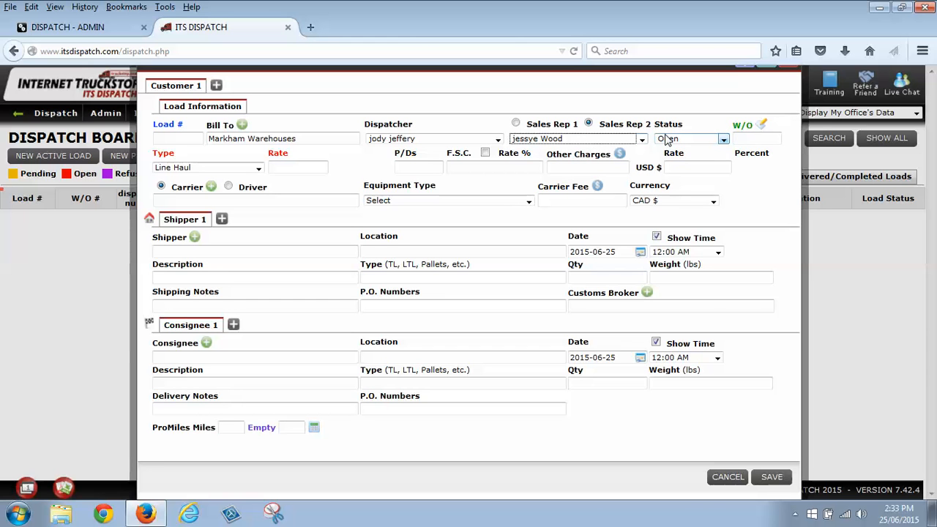
click(763, 139)
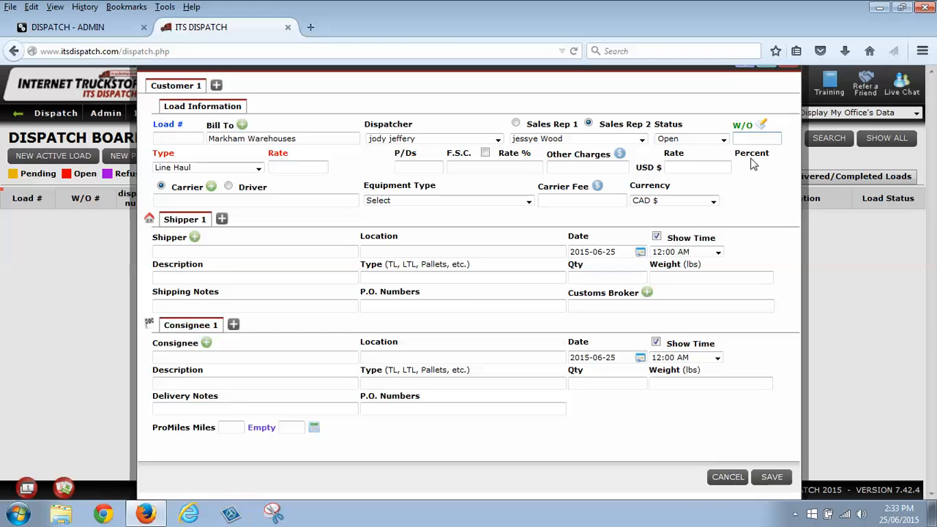
text(658745)
Check the available rate types, keep Line Haul, and set the customer's rate to 2000.00.
click(175, 168)
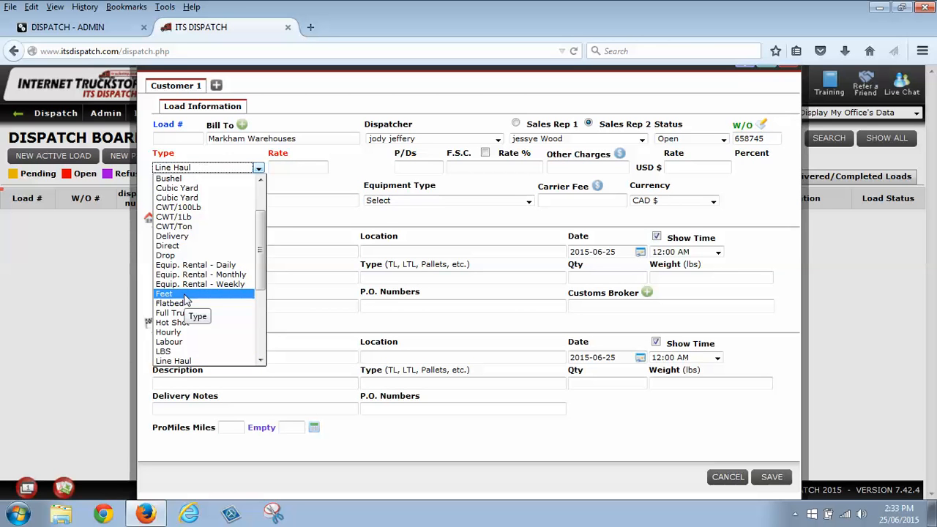
scroll(184, 294, down, 4)
scroll(185, 300, down, 2)
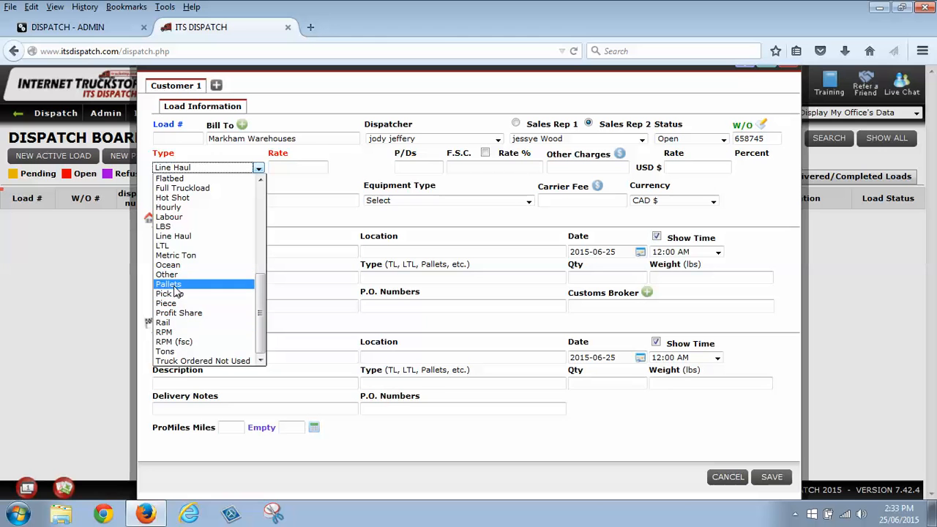
scroll(180, 278, up, 2)
scroll(178, 273, up, 4)
click(317, 181)
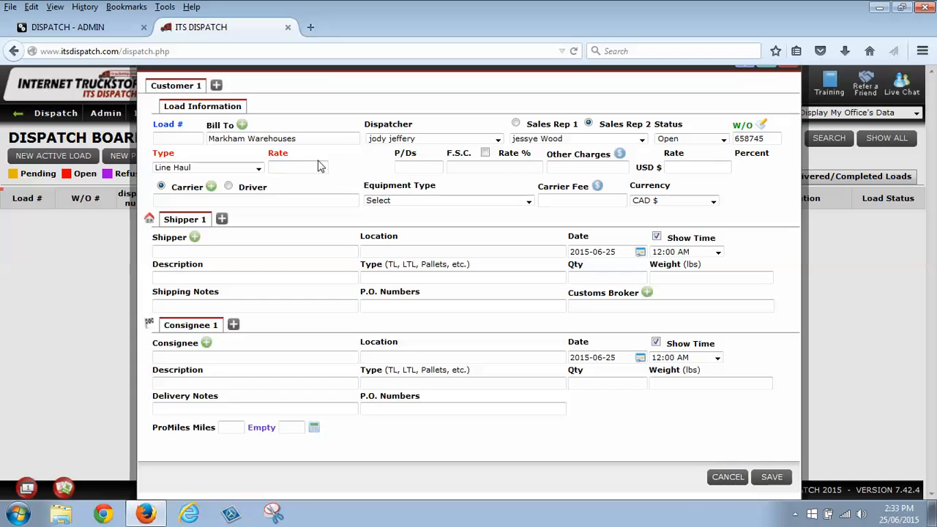
click(303, 167)
text(2000.000)
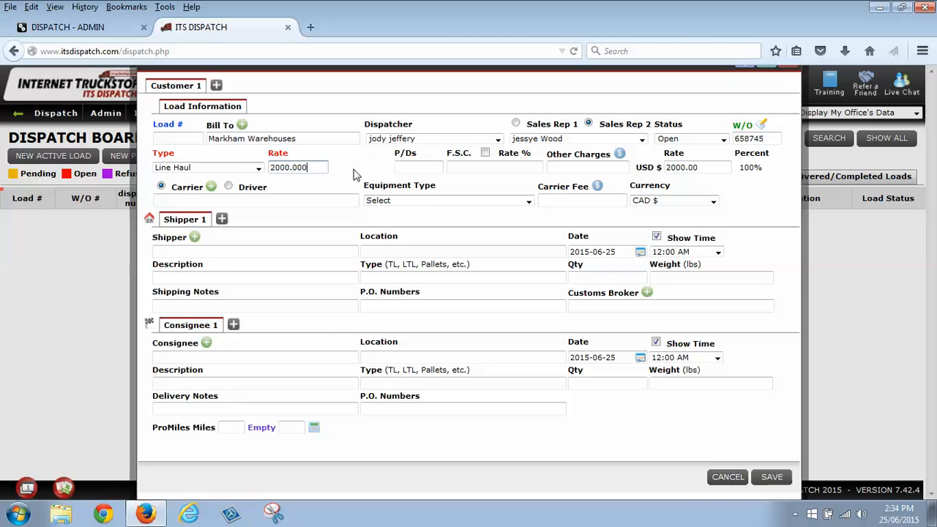
key(BackSpace)
Set the load's P/Ds charge to 100.00.
click(419, 165)
drag(435, 152, 396, 159)
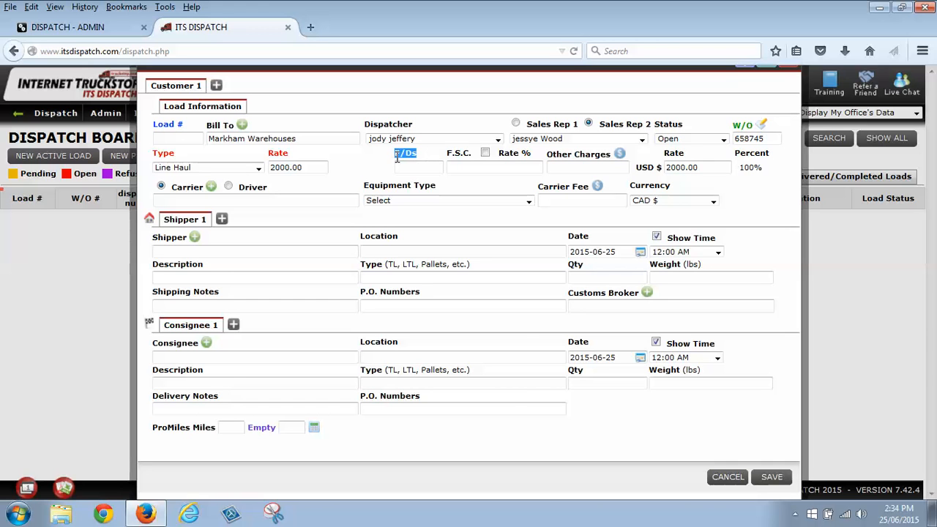
click(396, 165)
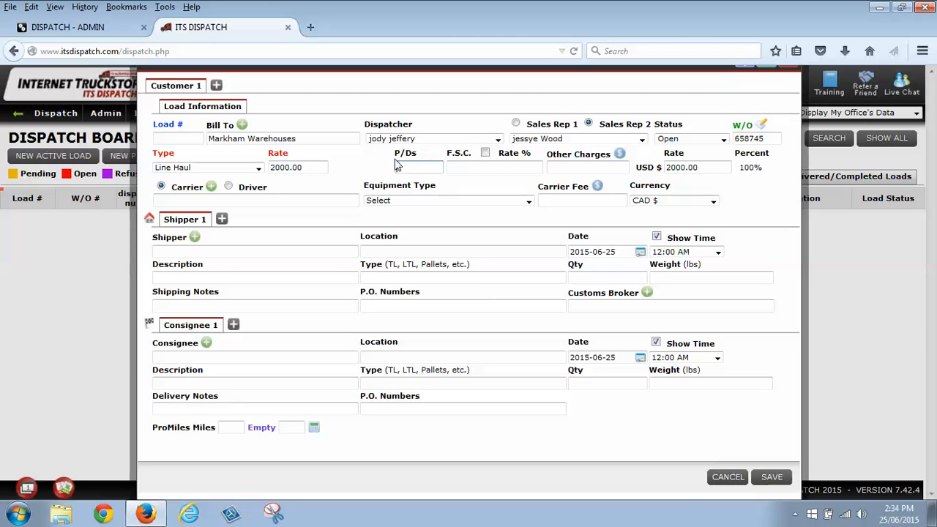
text(100.00)
Make the fuel surcharge percentage-based and set it to 15 percent of the rate.
click(467, 166)
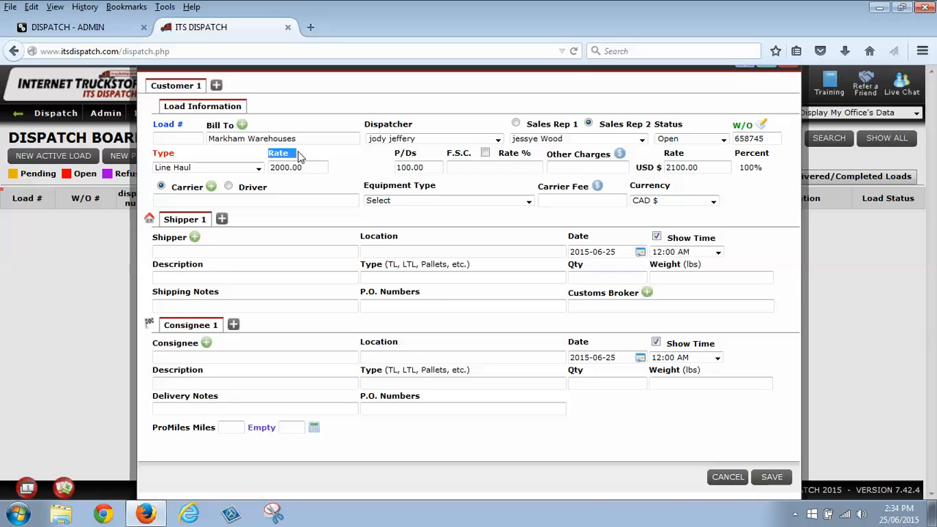
click(486, 153)
click(470, 167)
text(5)
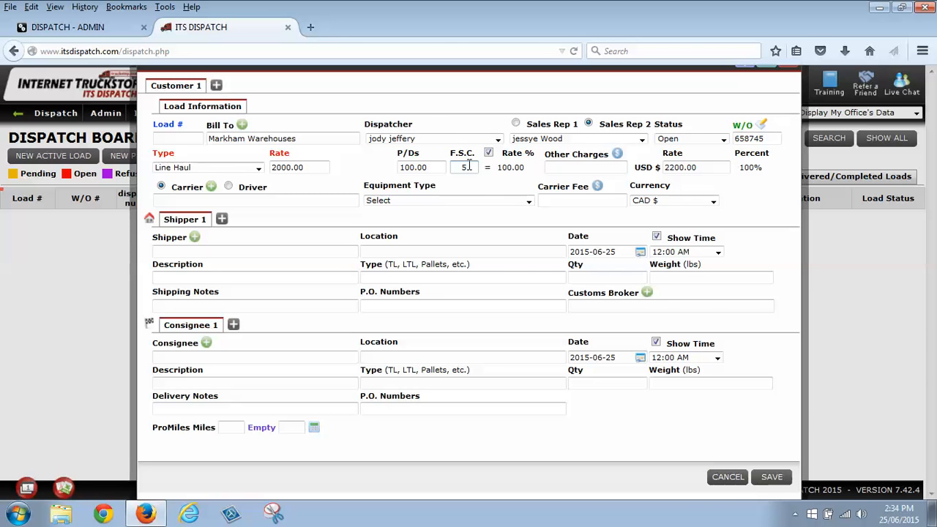
key(BackSpace)
text(15)
click(489, 200)
click(495, 193)
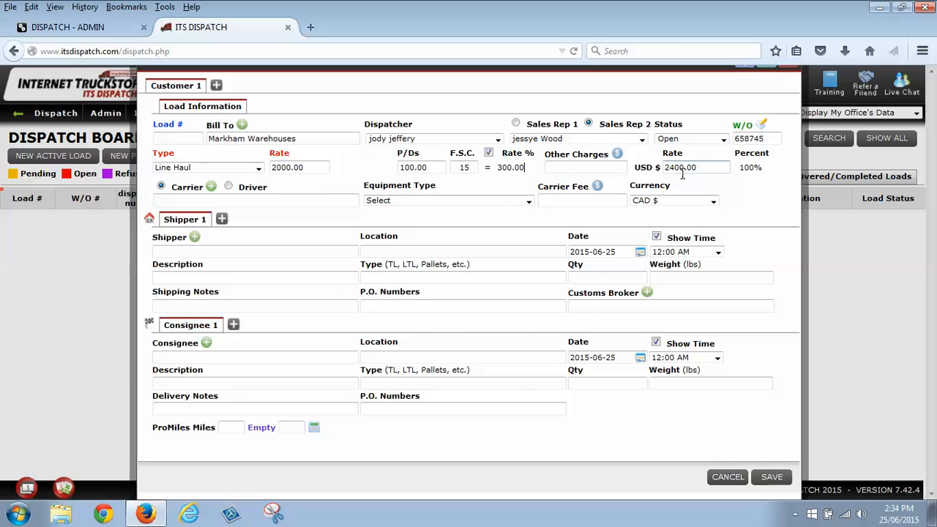
Add a lumper fee with its amount to the load's other charges.
click(617, 155)
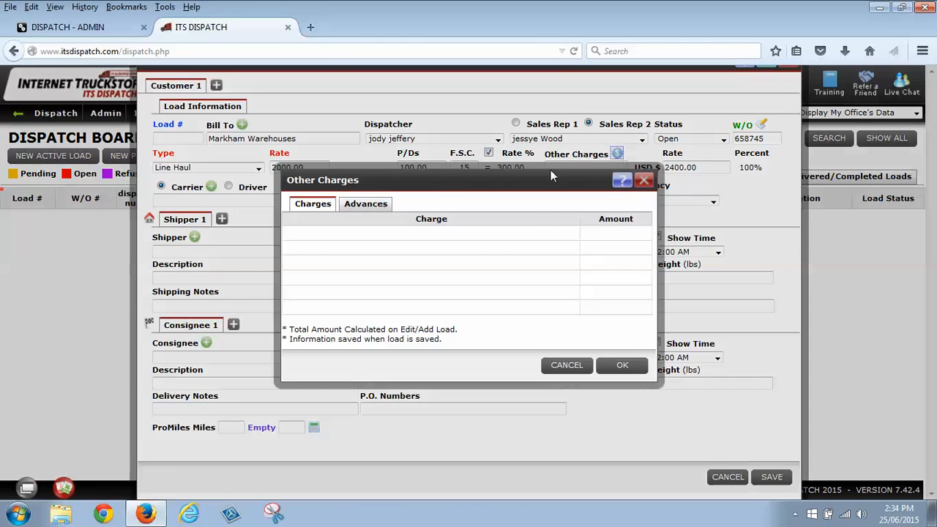
click(364, 206)
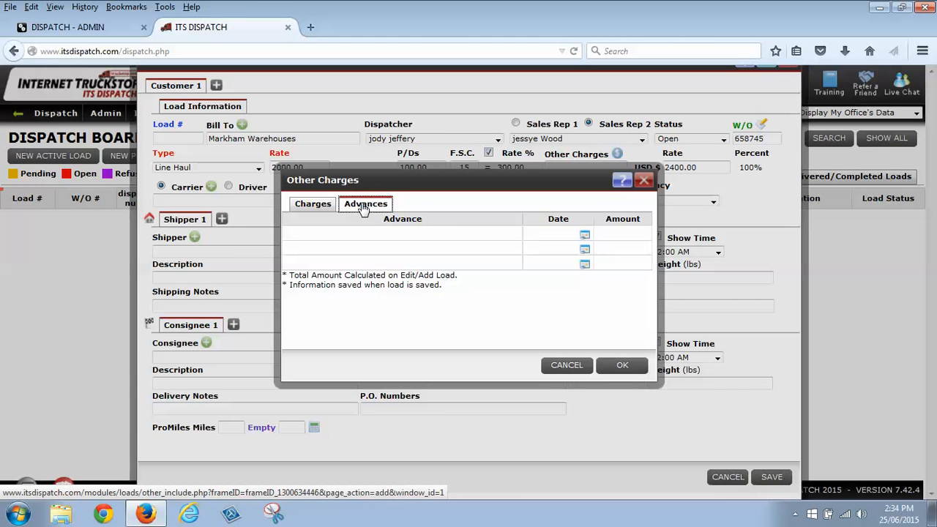
click(321, 208)
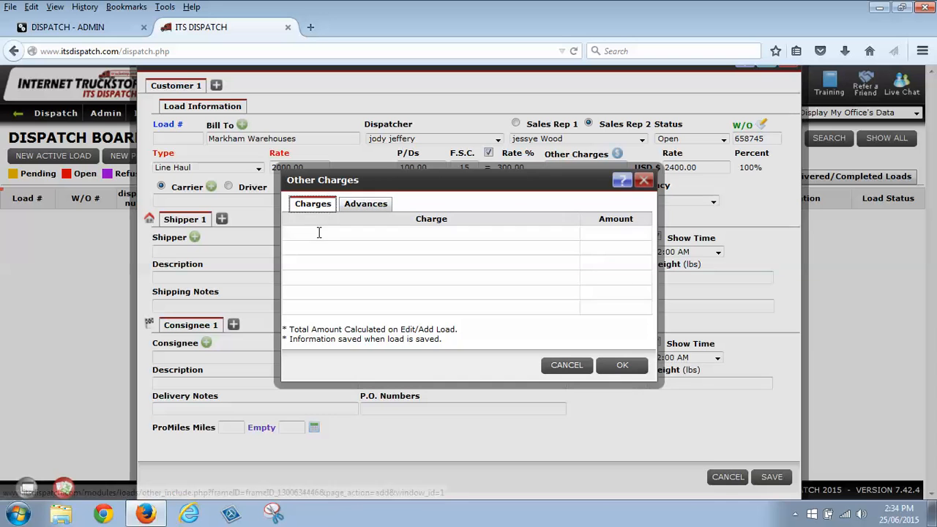
click(318, 233)
text(Lumpe)
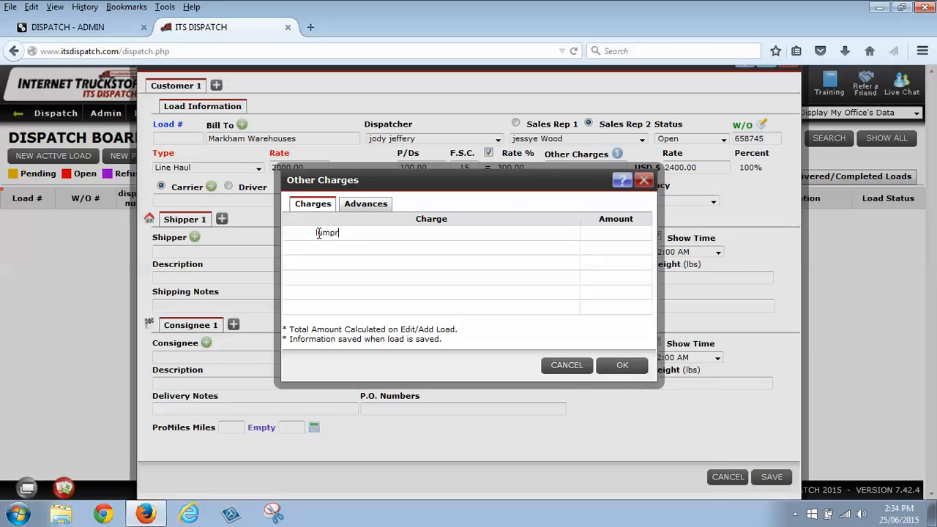
text(r fee)
key(Tab)
text(150.00ts)
text(00.)
Add a fuel advance of 400.00 to the load's advances and apply the other charges.
click(366, 203)
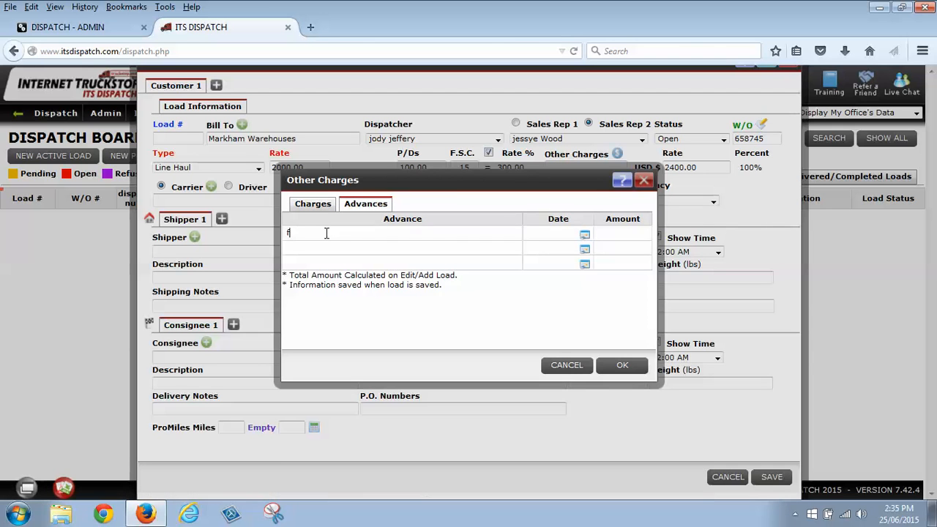
click(327, 232)
text(fuel advance)
click(628, 233)
text(400.00)
click(622, 365)
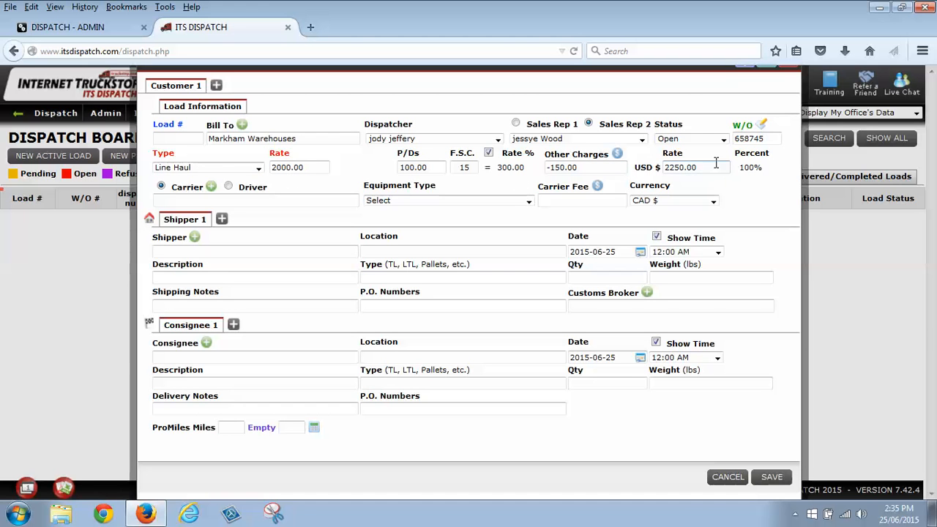
drag(708, 168, 663, 174)
Assign the load to a company driver instead of a carrier, selecting the driver from the existing drivers.
click(228, 187)
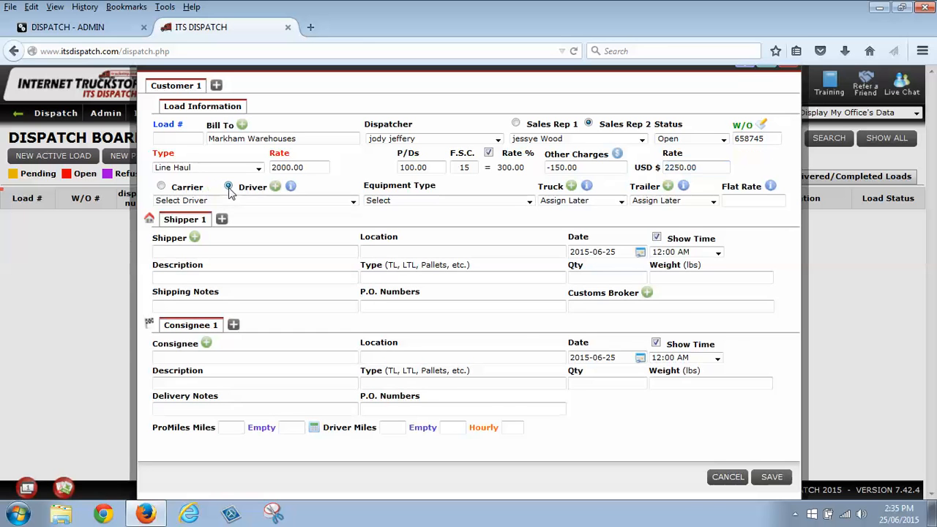
click(354, 204)
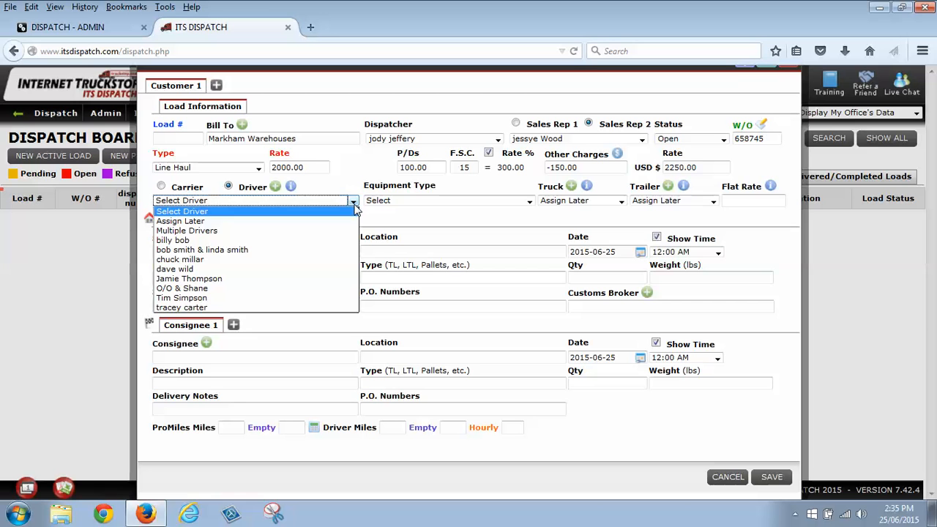
click(186, 269)
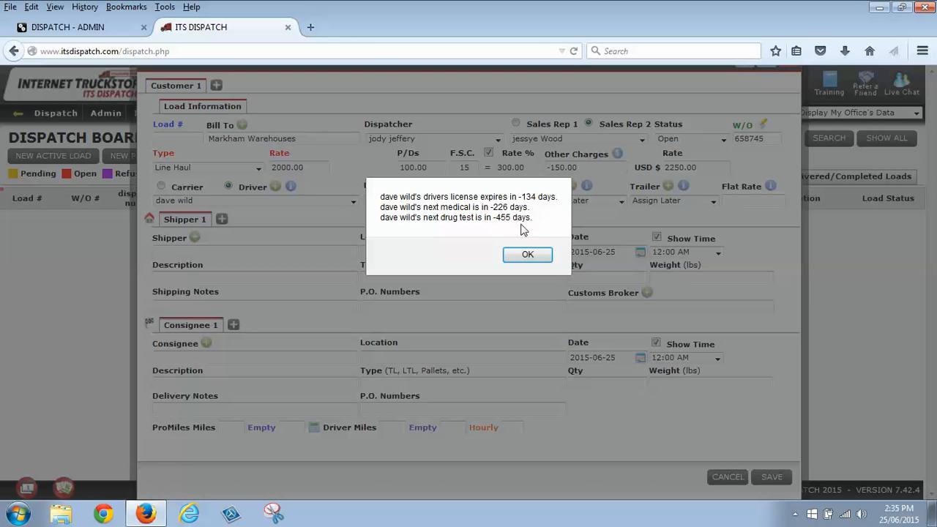
click(527, 254)
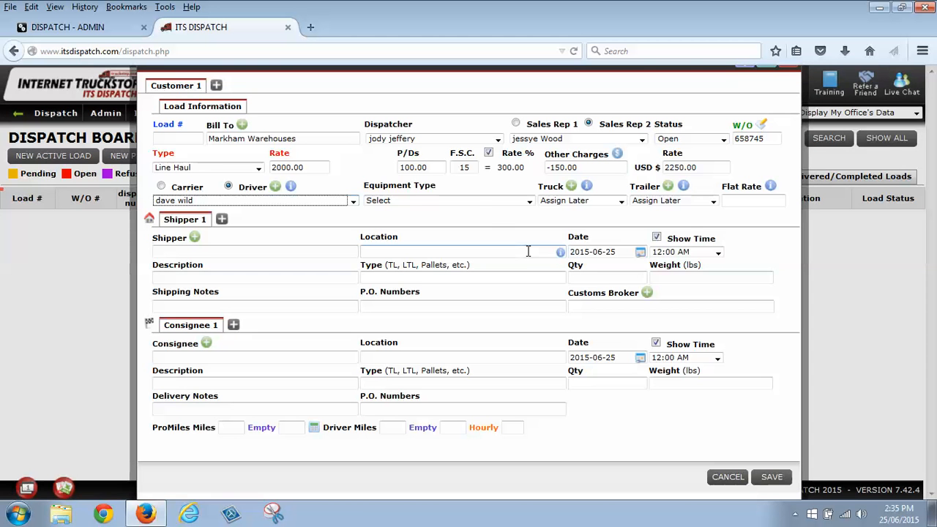
Set the load's equipment type to Flat with Tarps.
click(470, 200)
scroll(415, 293, down, 4)
scroll(415, 293, down, 2)
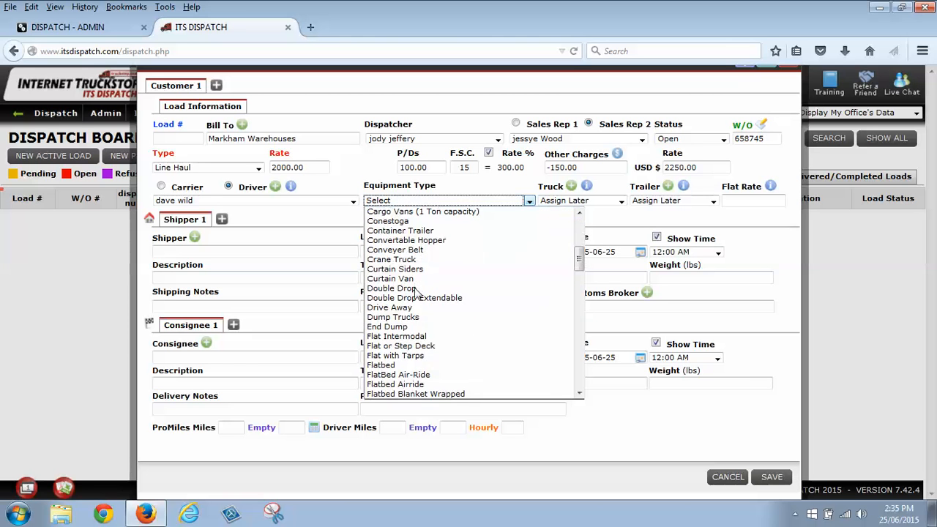
click(408, 355)
Assign truck 300 and trailer 265 to the load.
click(596, 200)
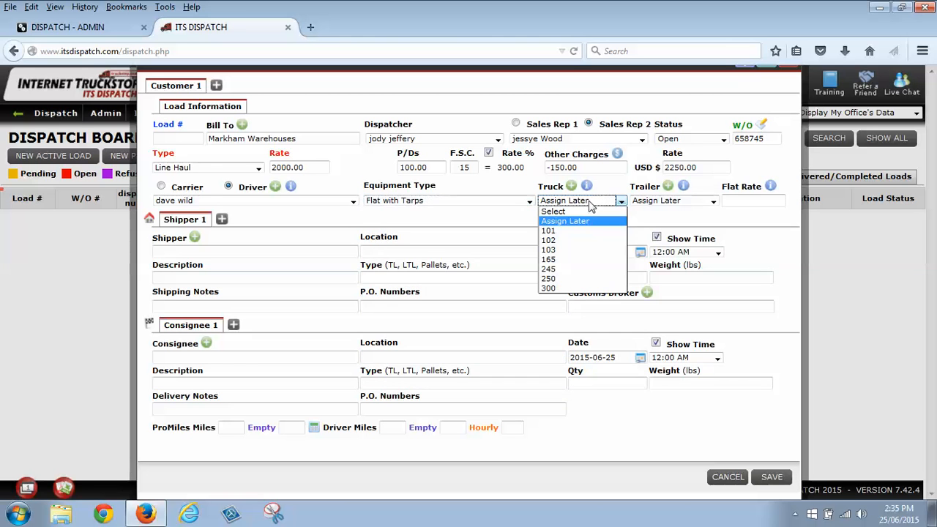
click(550, 288)
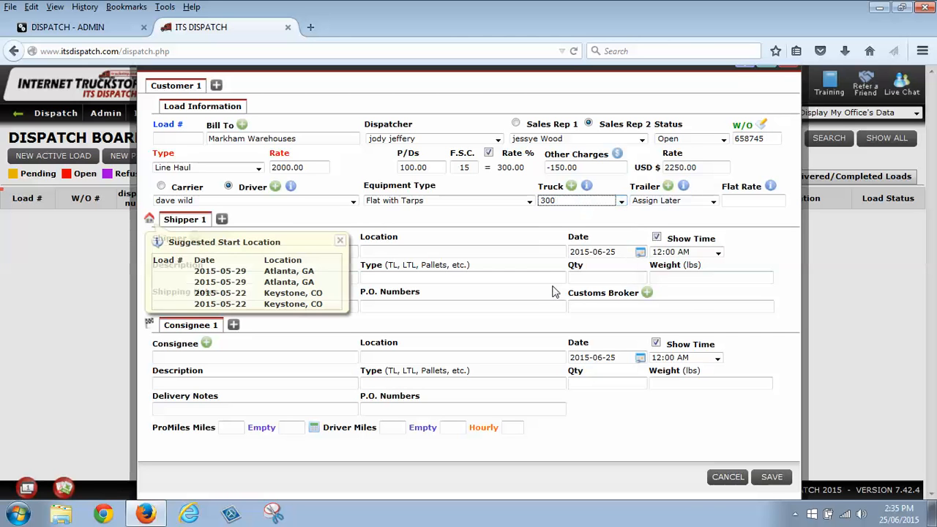
click(313, 271)
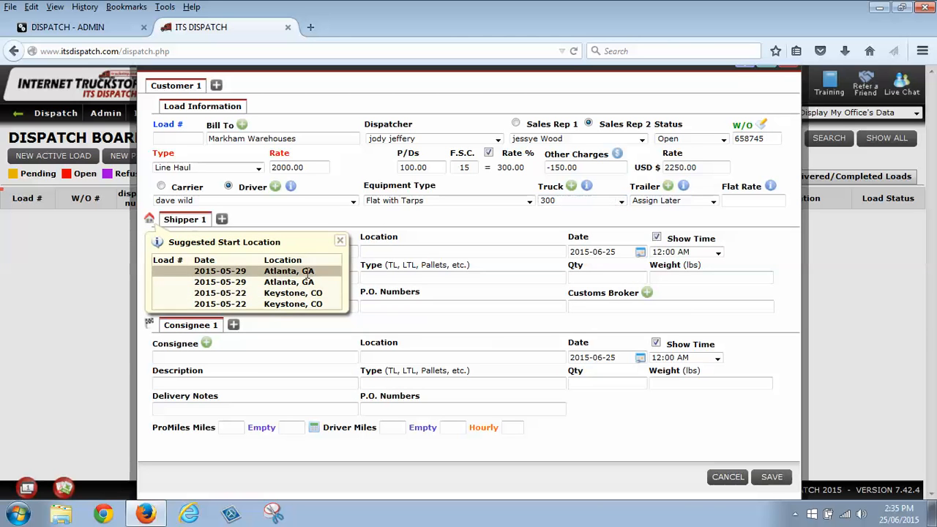
click(661, 199)
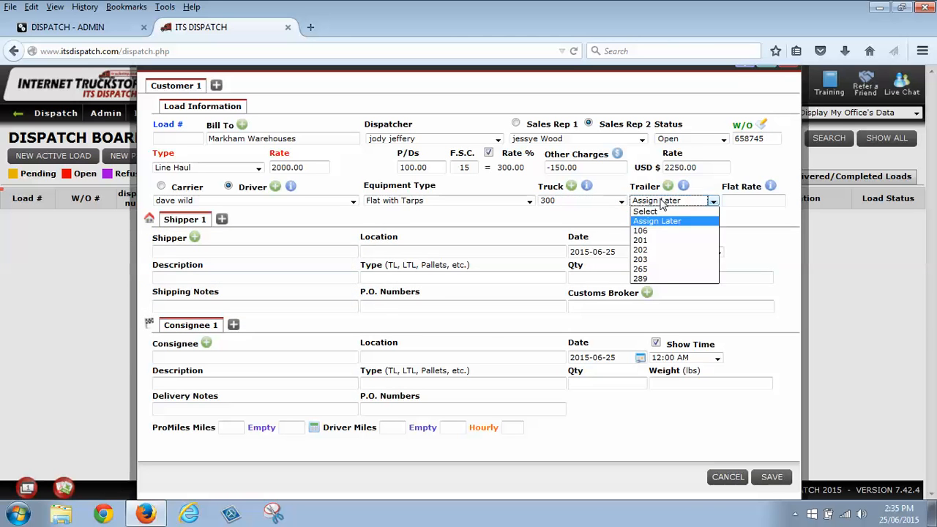
click(644, 269)
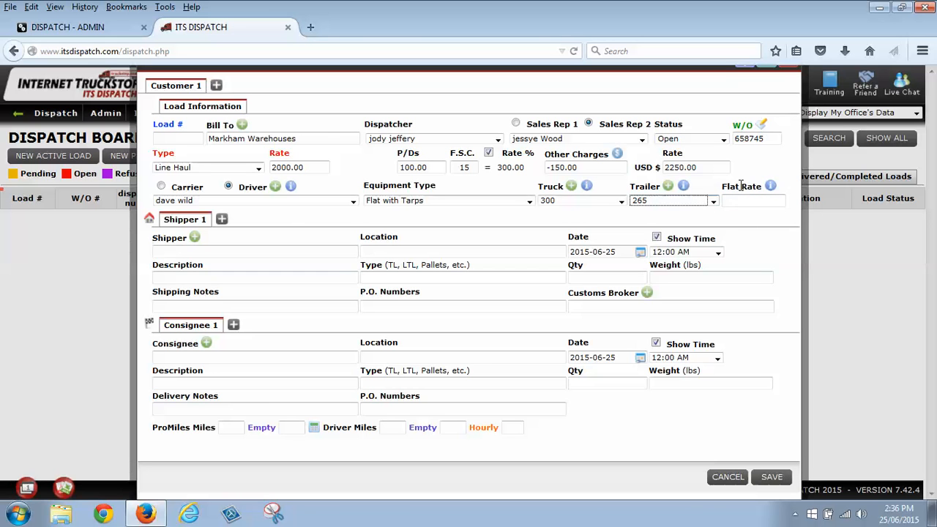
click(757, 201)
Choose Long Haulers in Coconut Grove as the shipper and enter "bird feed" as the shipment description.
click(166, 252)
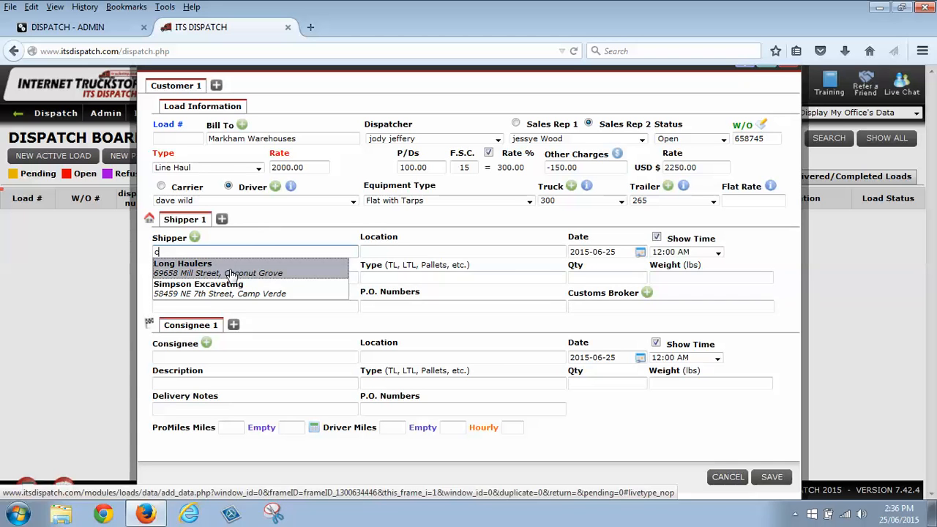
click(229, 271)
click(167, 279)
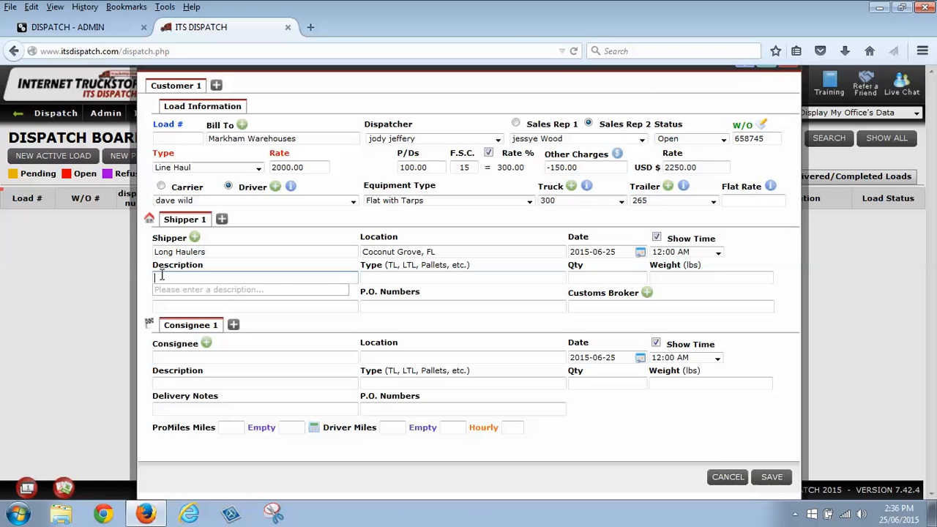
text(bed )
text(feed)
key(Tab)
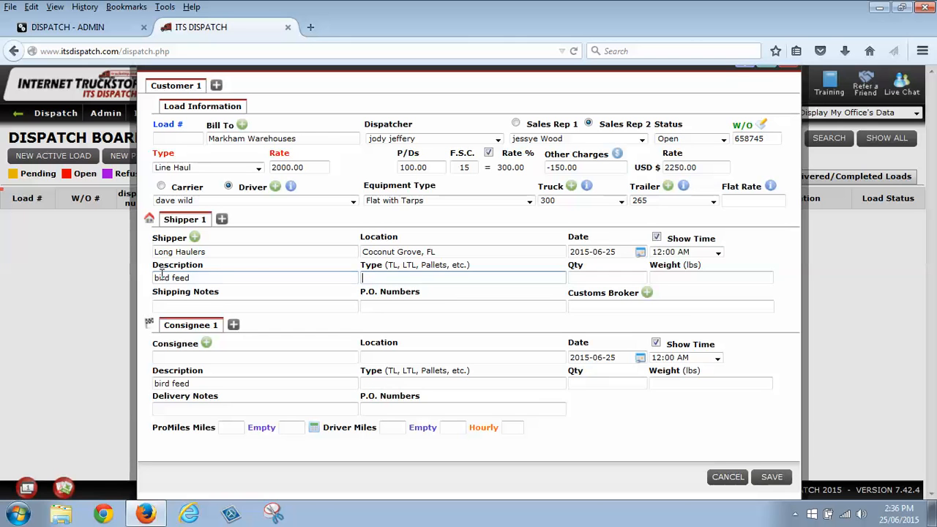
Set the shipper's load type to tl, quantity to 500 and weight to 12500 lbs.
key(Tab)
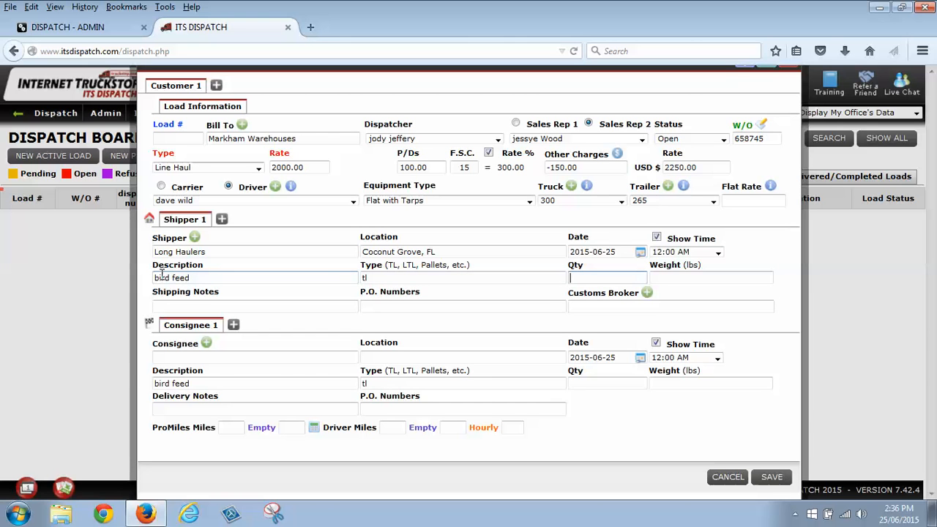
text(500)
key(Tab)
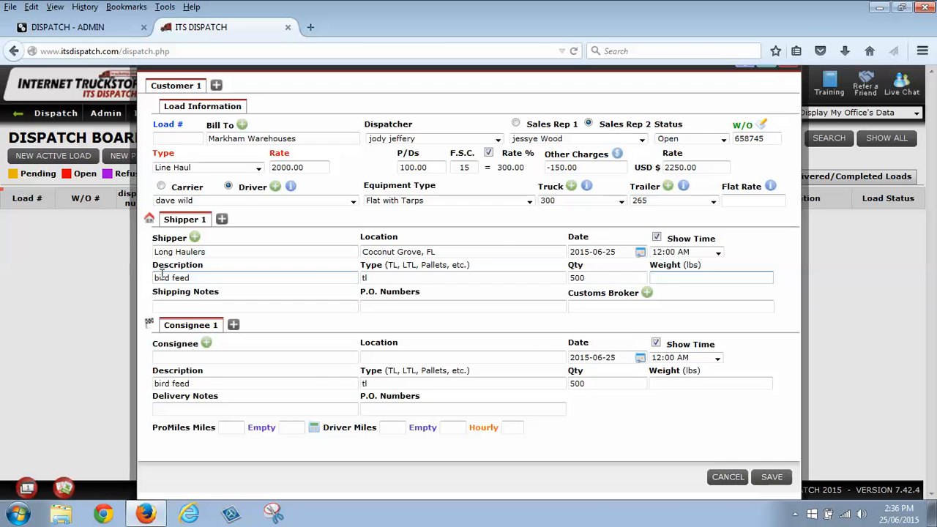
text(12500)
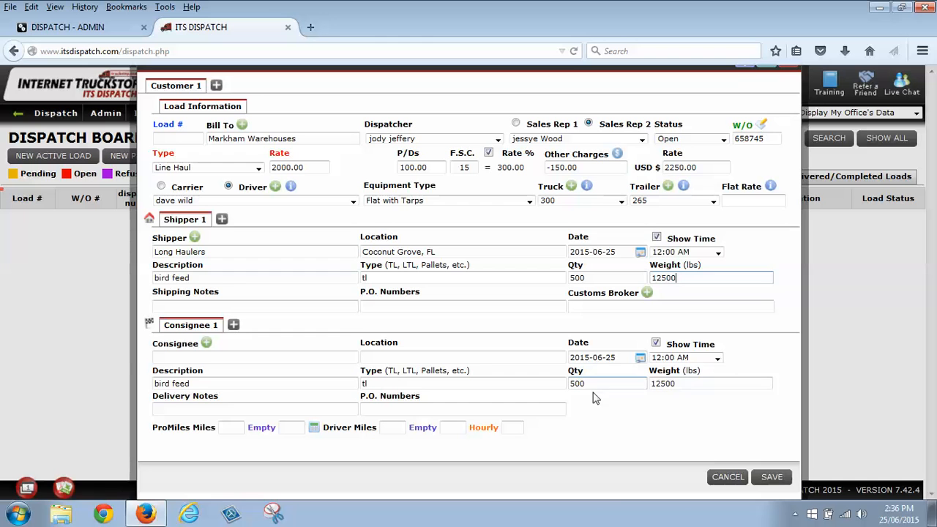
Add shipping notes to go to loading dock 6 and speak with the named contact, and enter the shipper's purchase order number.
click(185, 309)
click(185, 309)
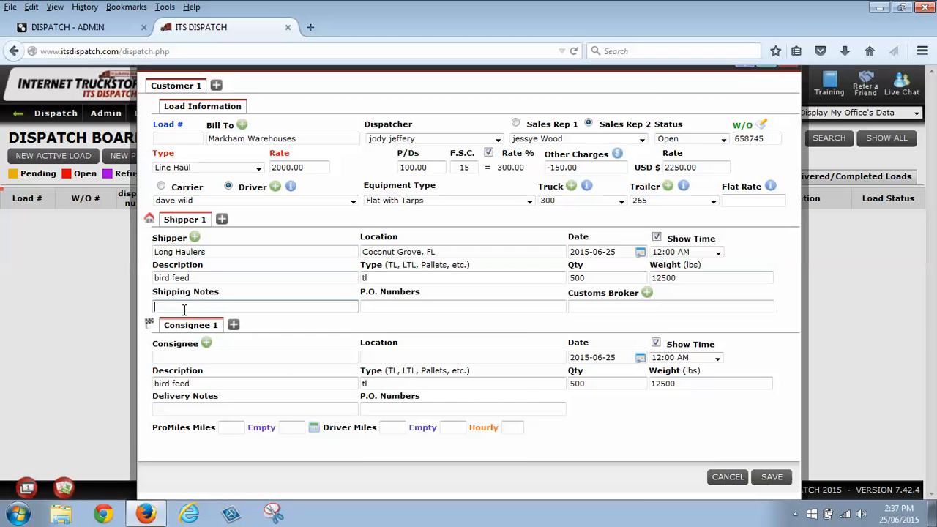
text(Go to loading dock 6)
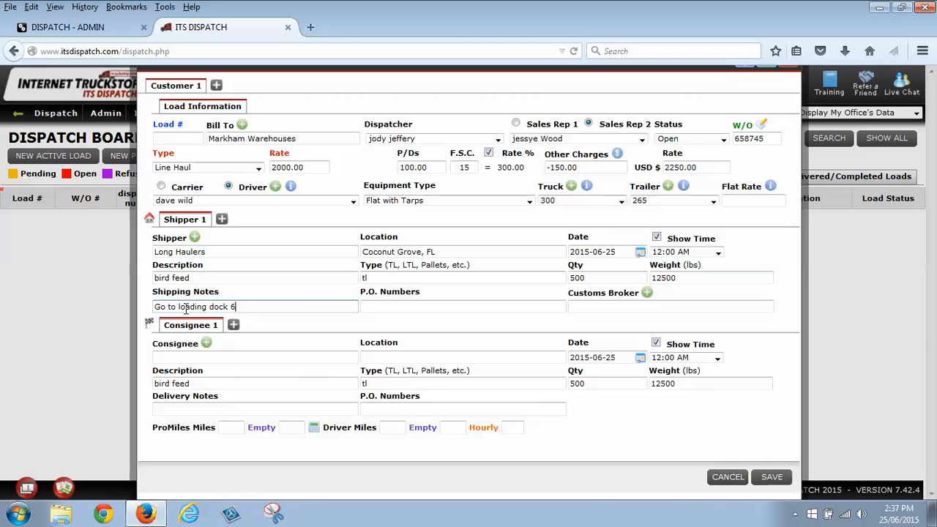
text(, speak with Tom)
click(376, 308)
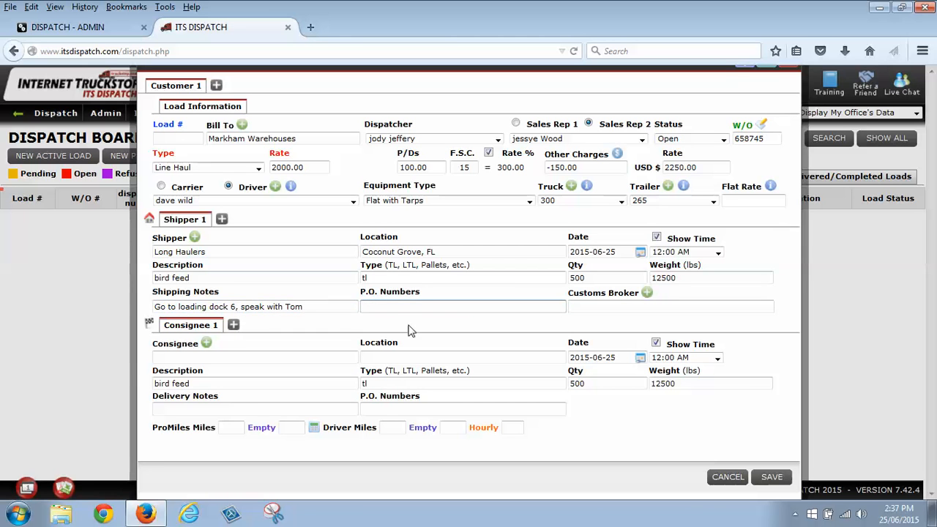
text(96854)
drag(388, 308, 321, 313)
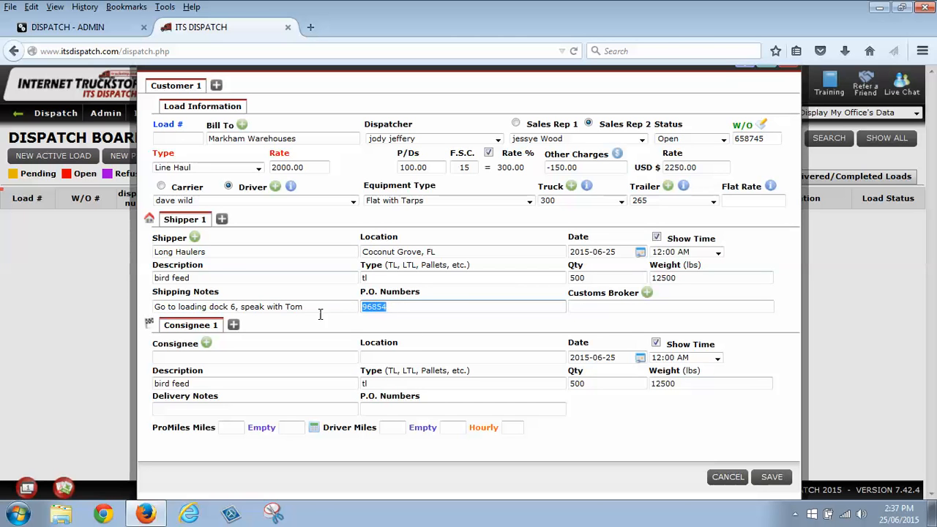
click(598, 307)
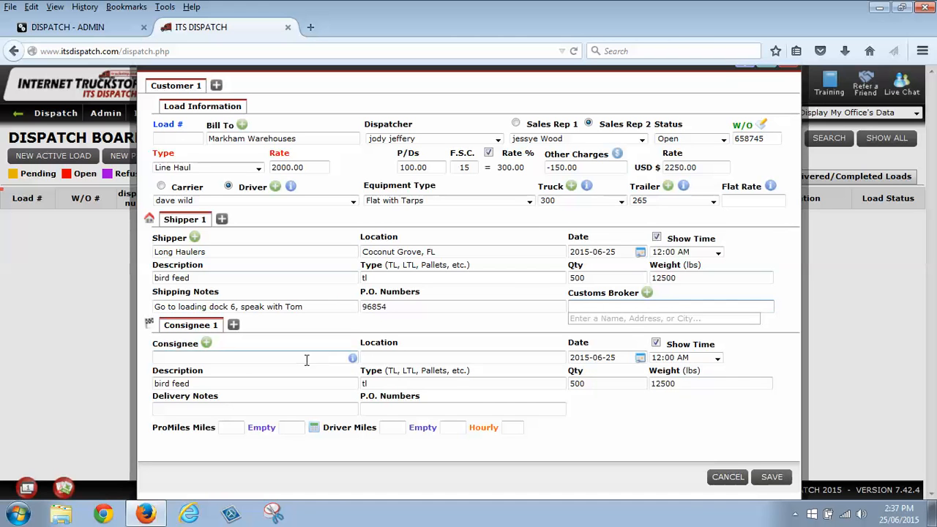
Choose Muskoka Wildlife Feeder's as the consignee and set the delivery date to 2015-06-29.
click(252, 356)
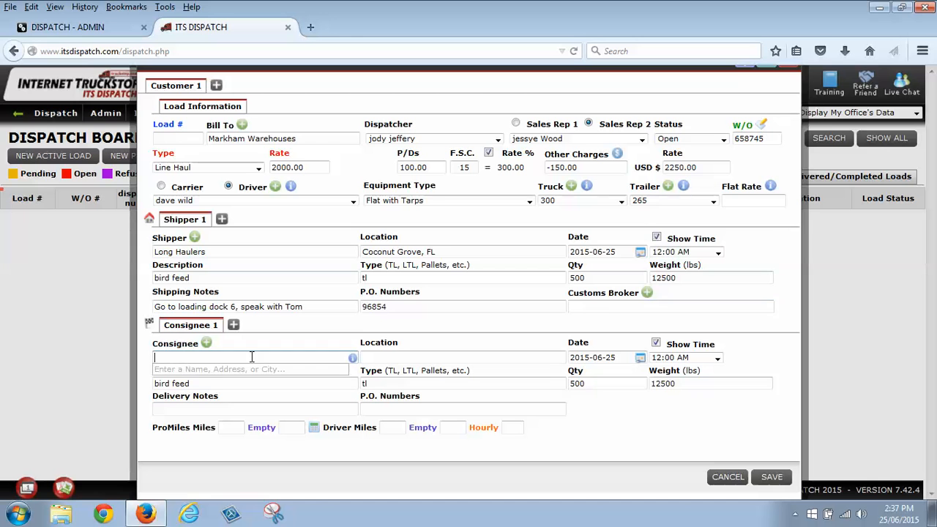
text(mus)
click(268, 369)
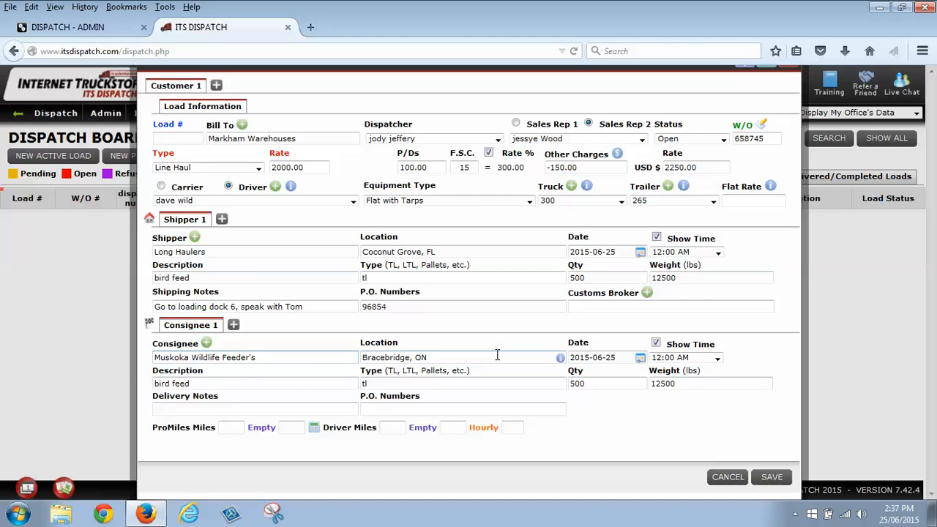
click(641, 360)
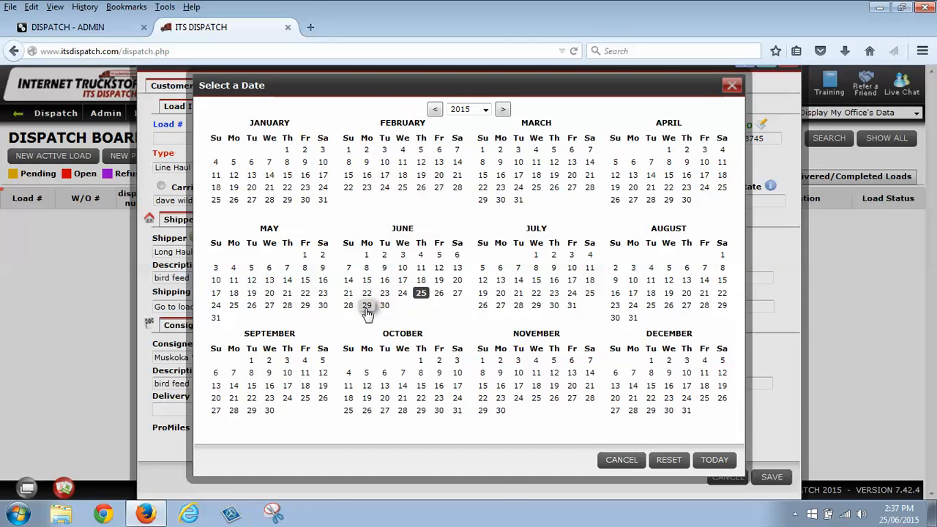
click(367, 306)
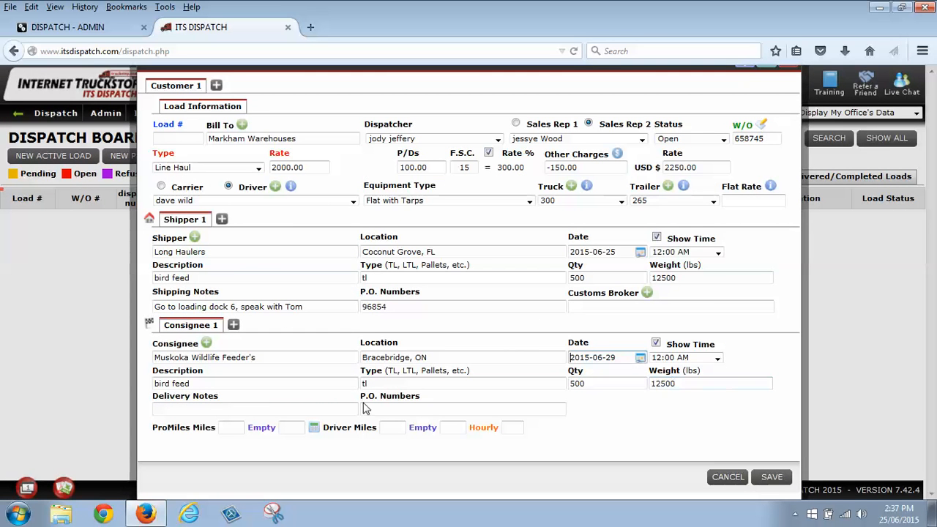
Enter the delivery note "Must be delivered before 3 pm" and the consignee's purchase order number.
click(168, 412)
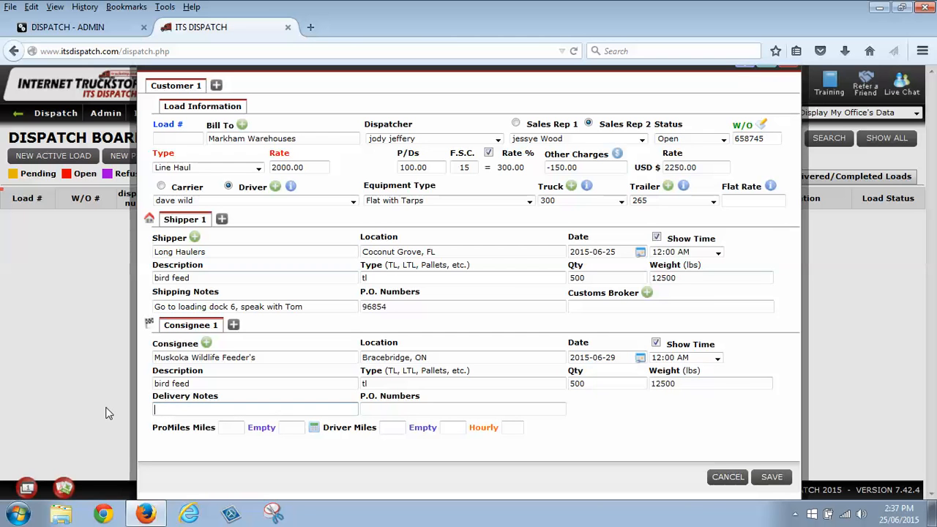
text(Must be delivered before 3 pm)
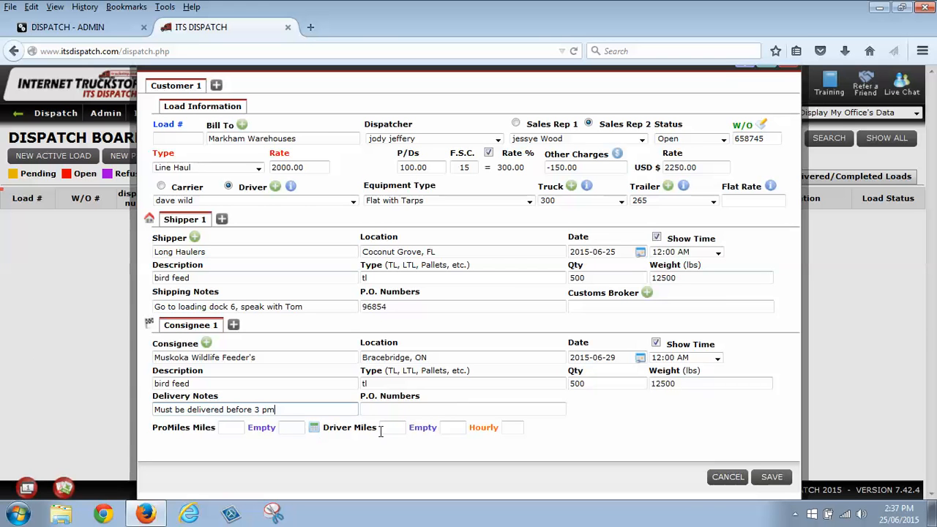
click(441, 412)
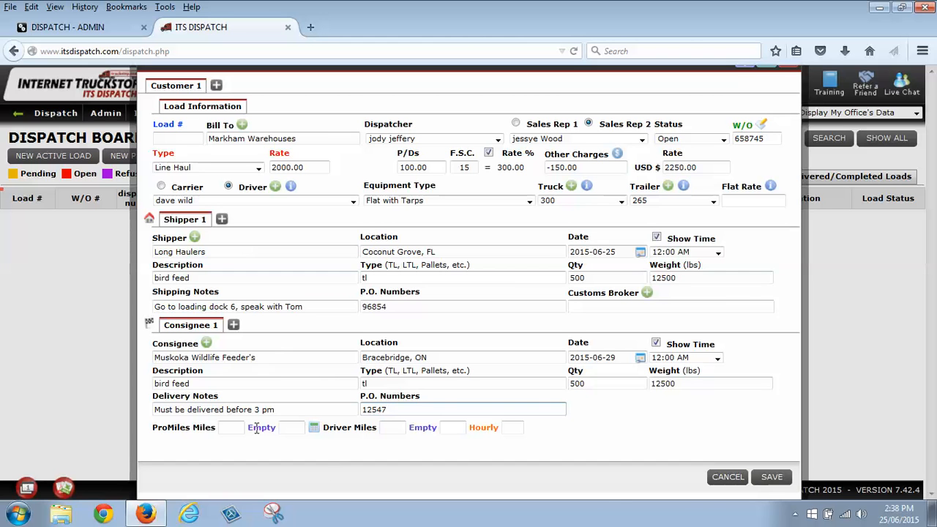
Calculate the ProMiles mileage and save the load with 1597 driver miles and 667 empty driver miles.
click(314, 428)
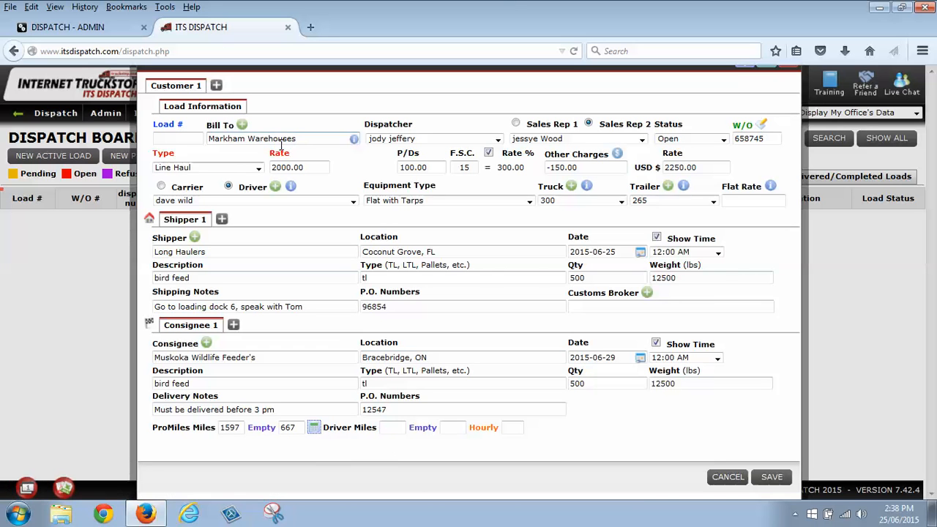
click(401, 427)
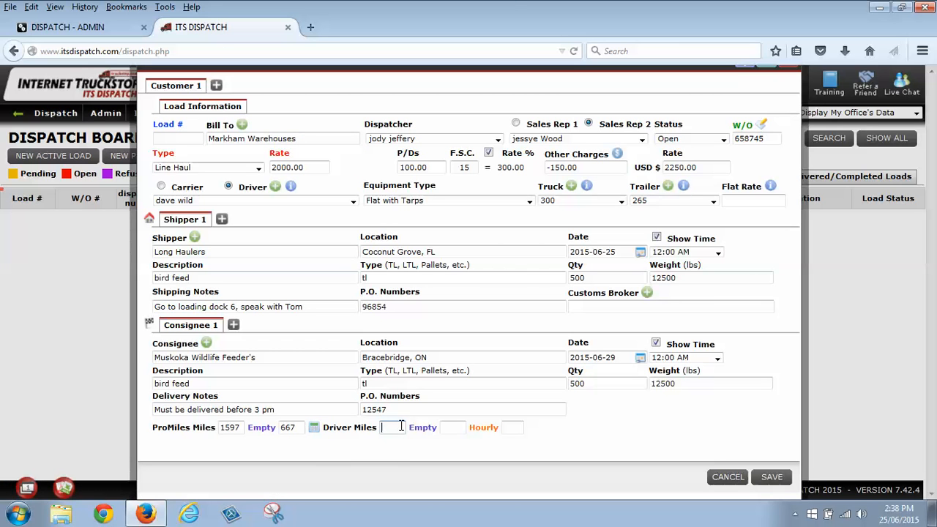
text(1597)
click(453, 430)
text(667)
click(771, 480)
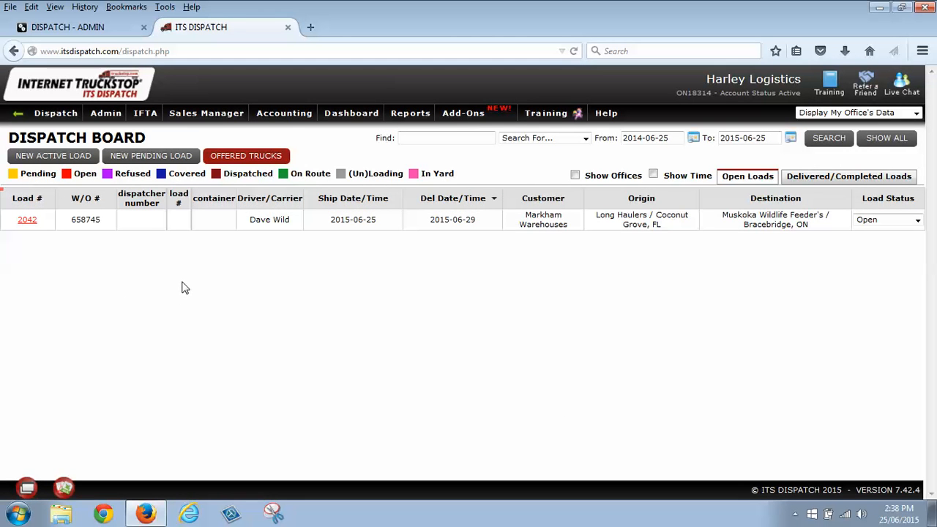
View the load status options available for the new load on the dispatch board.
click(916, 221)
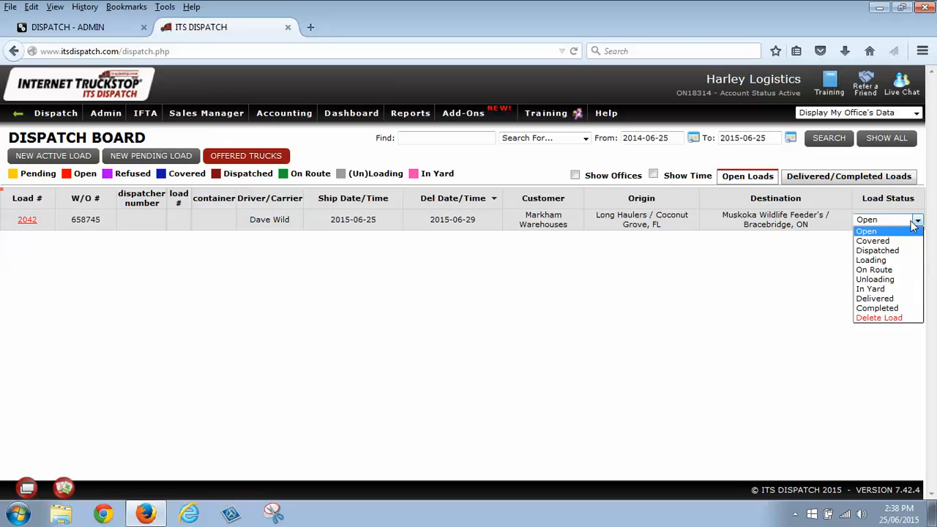
click(561, 400)
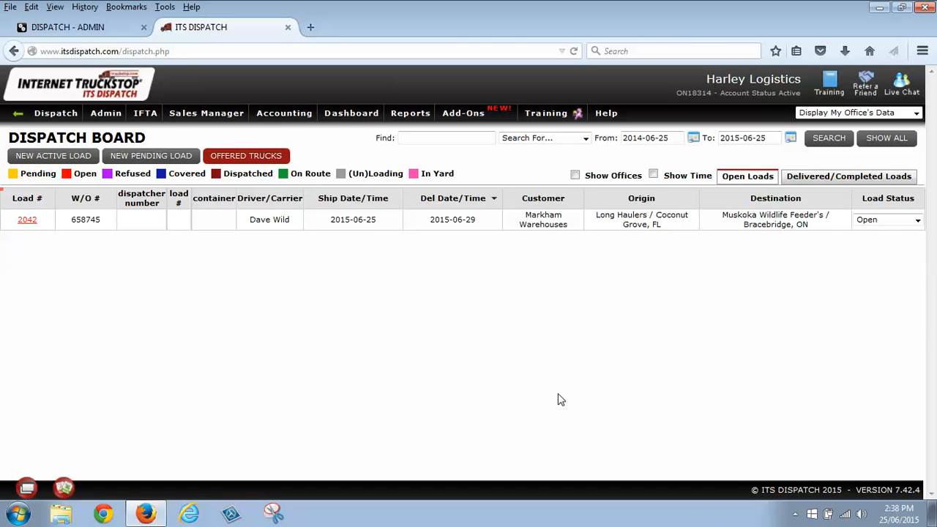
key(alt)
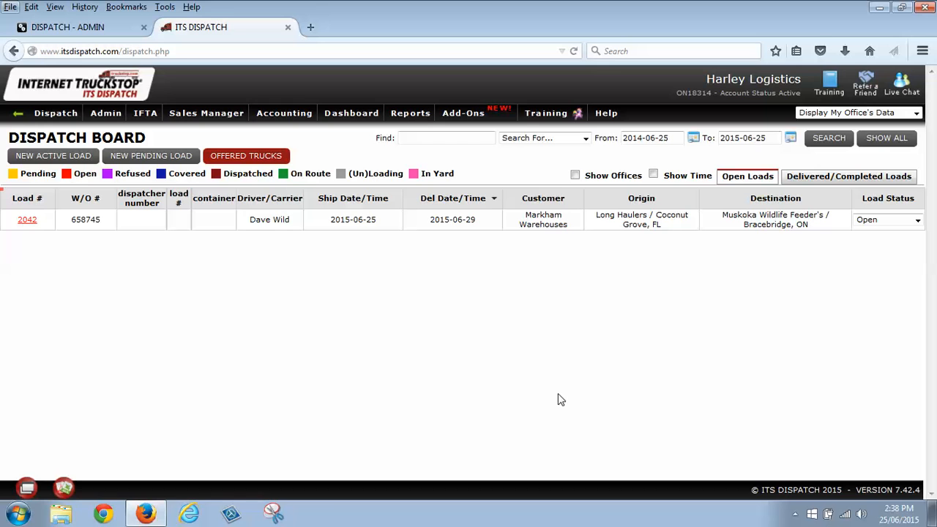